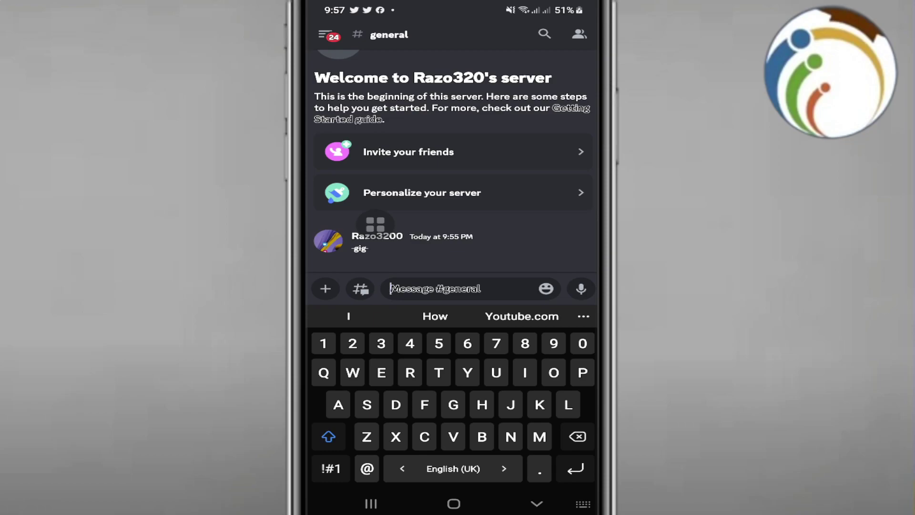
Dismiss the keyboard and bring up Razo320's server channel list
{"action": "key", "text": "Escape"}
{"action": "left_click", "coordinate": [325, 34]}
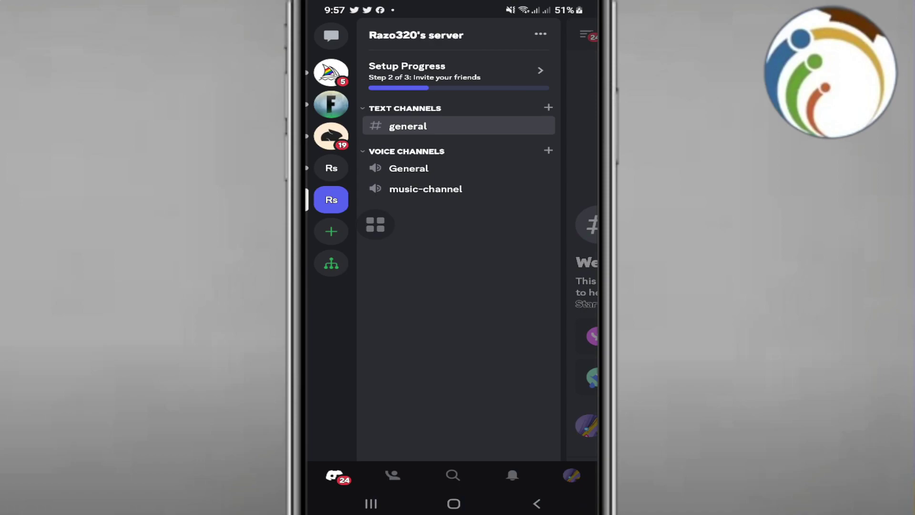
Return to #general and attach the order-summary screenshot from the photo gallery
{"action": "left_click", "coordinate": [407, 126]}
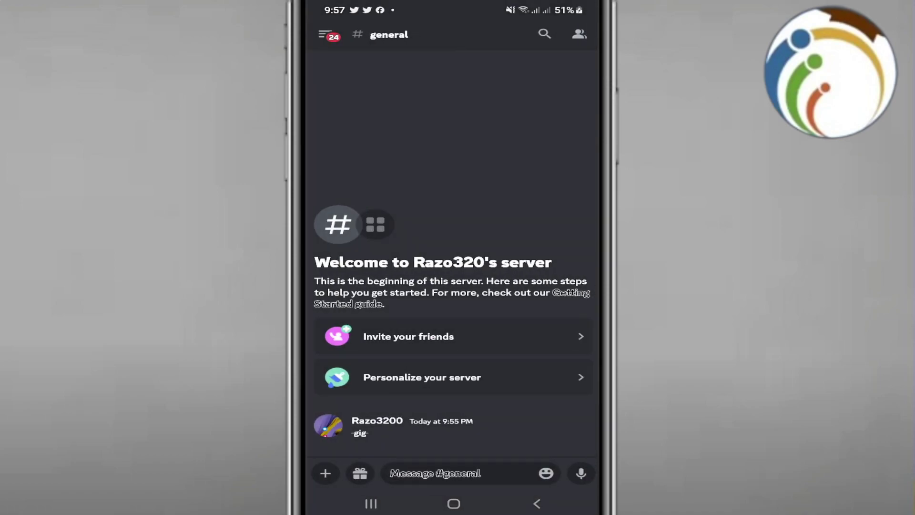
{"action": "mouse_move", "coordinate": [376, 224]}
{"action": "left_mouse_down"}
{"action": "mouse_move", "coordinate": [473, 472]}
{"action": "mouse_move", "coordinate": [462, 362]}
{"action": "mouse_move", "coordinate": [415, 326]}
{"action": "left_mouse_up"}
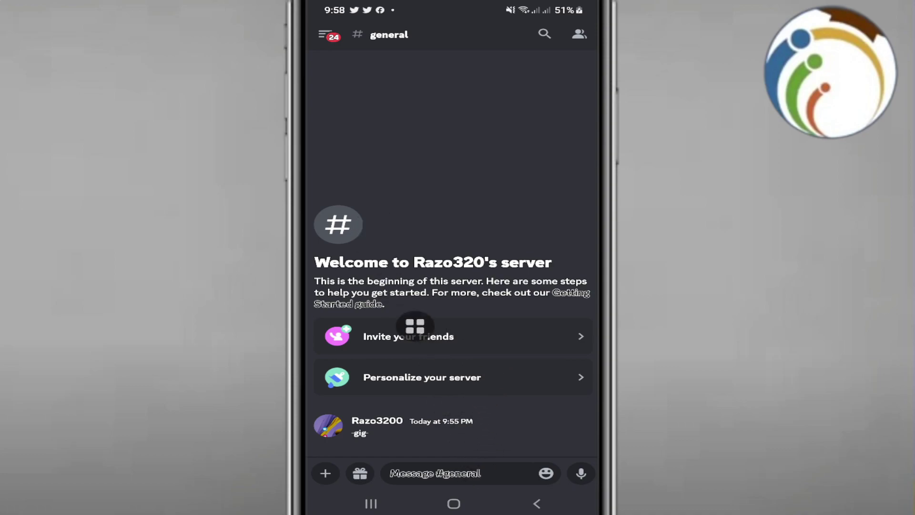
{"action": "left_click", "coordinate": [325, 473]}
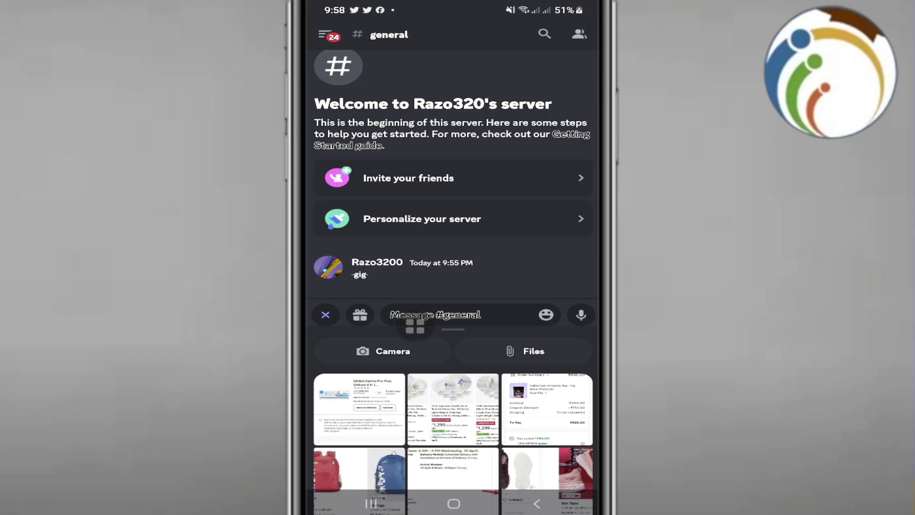
{"action": "left_click", "coordinate": [537, 503]}
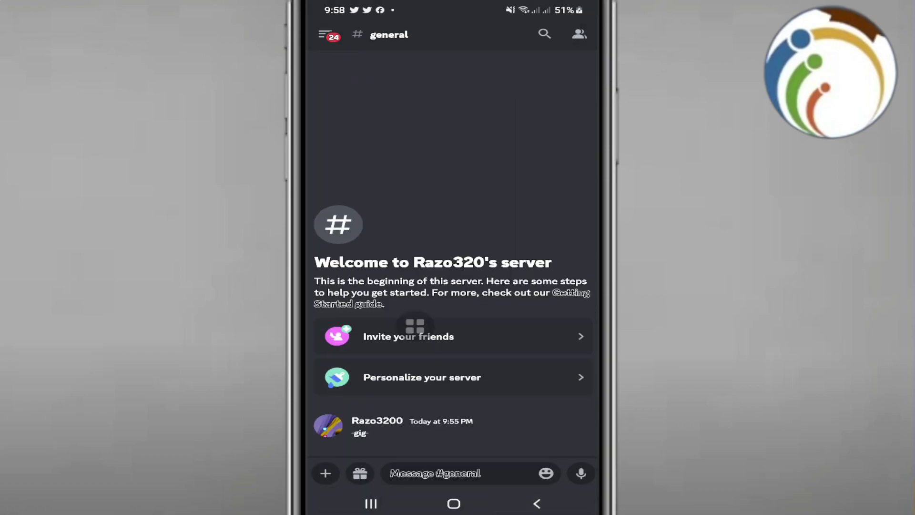
{"action": "left_click", "coordinate": [326, 474]}
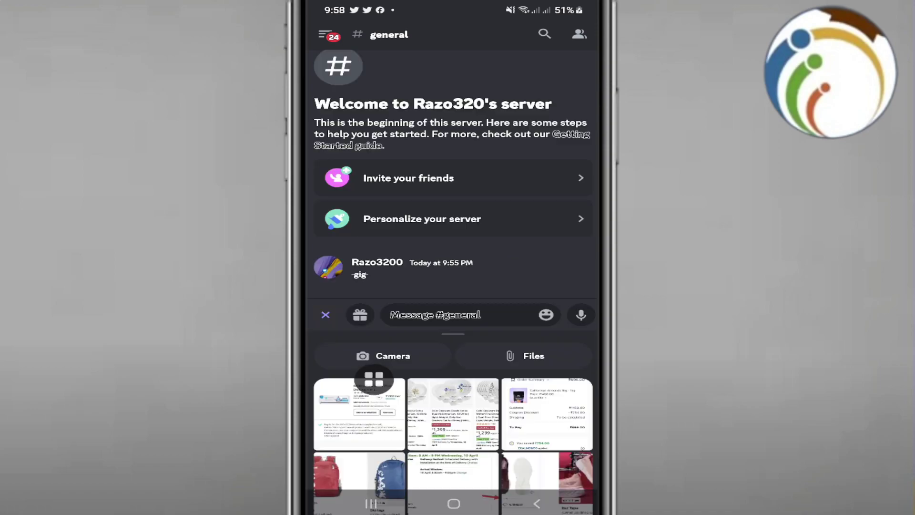
{"action": "left_click", "coordinate": [326, 315]}
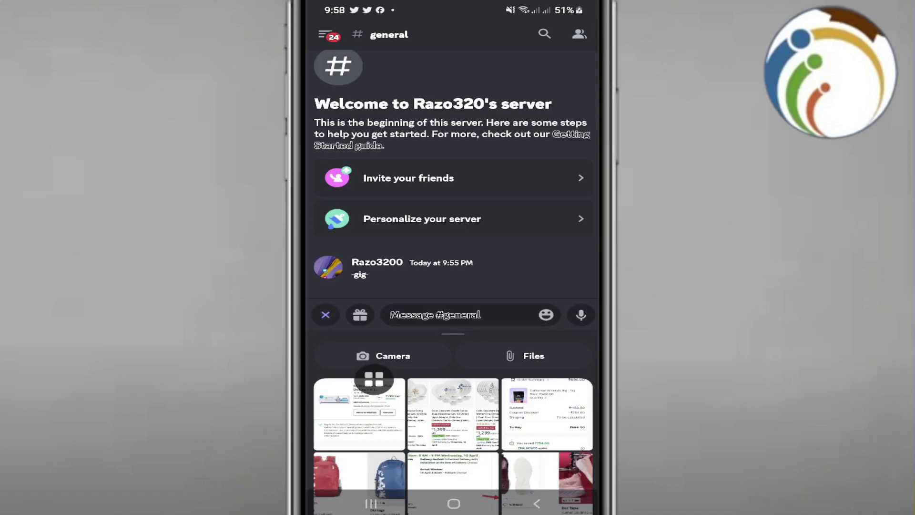
{"action": "left_click", "coordinate": [548, 413]}
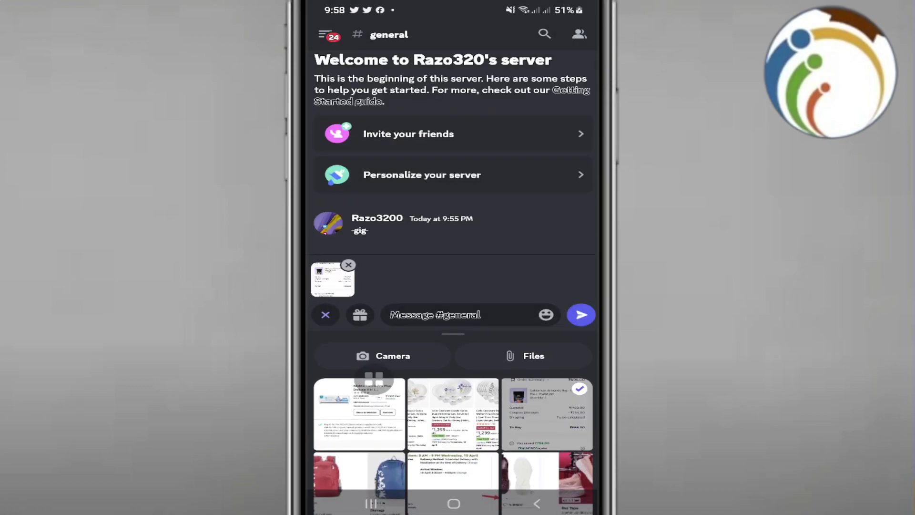
Send the attached order-summary screenshot to #general and scroll up the chat
{"action": "left_click", "coordinate": [581, 315]}
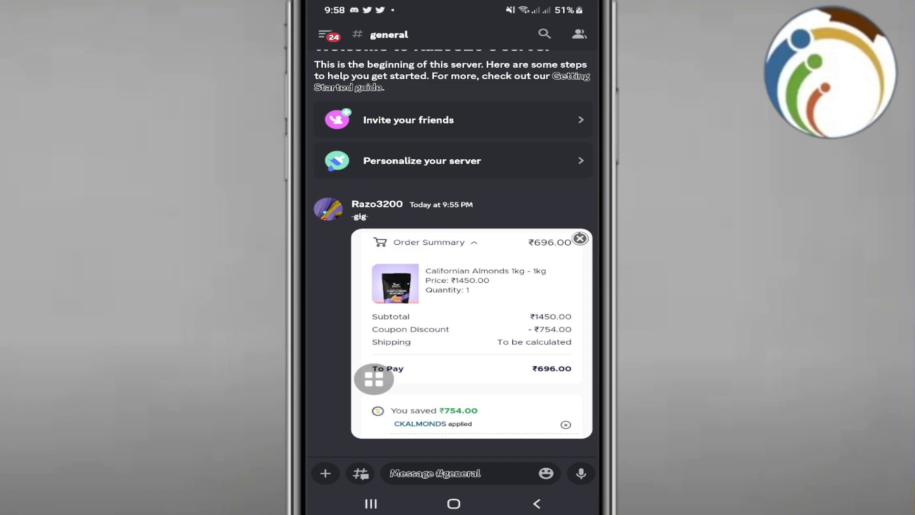
{"action": "left_click_drag", "start_coordinate": [374, 380], "coordinate": [412, 318]}
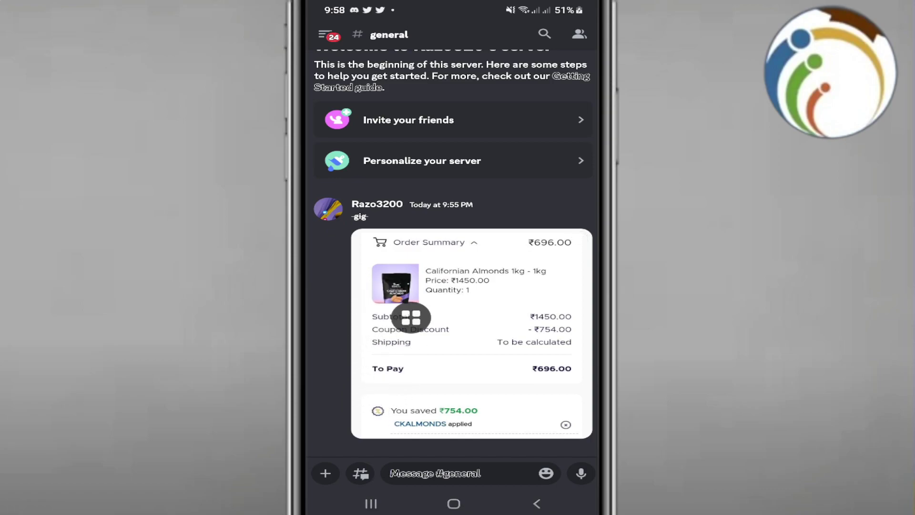
{"action": "scroll", "coordinate": [412, 180], "scroll_direction": "up", "scroll_amount": 2}
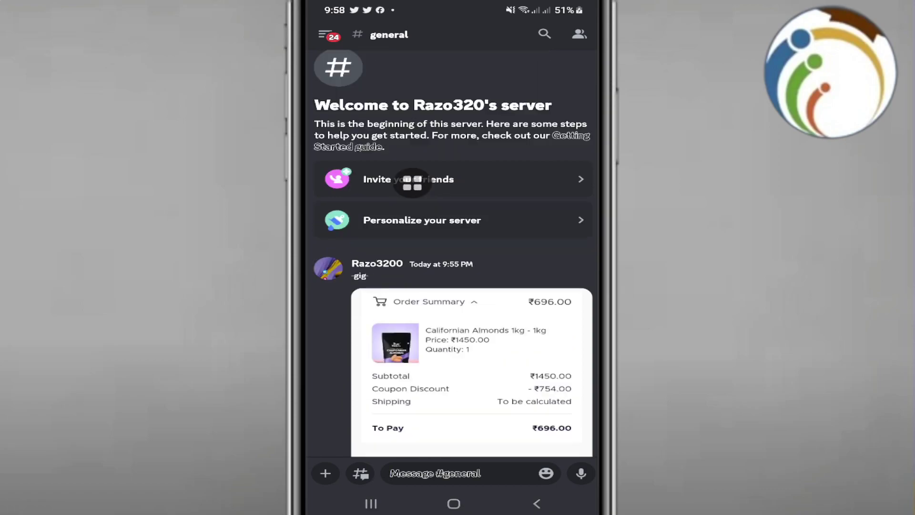
{"action": "scroll", "coordinate": [412, 182], "scroll_direction": "up", "scroll_amount": 1}
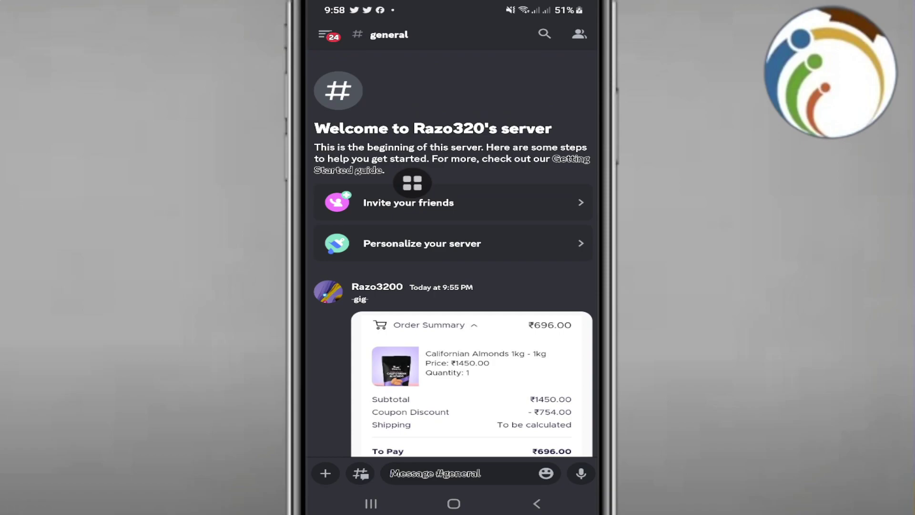
Review the full action sheet for the posted image message, then dismiss it
{"action": "left_click", "coordinate": [473, 386]}
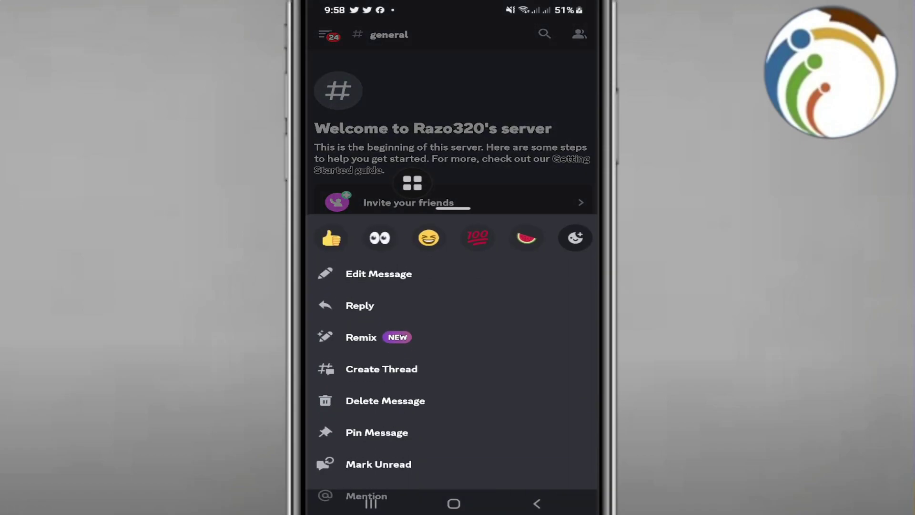
{"action": "left_click_drag", "start_coordinate": [450, 435], "coordinate": [451, 315]}
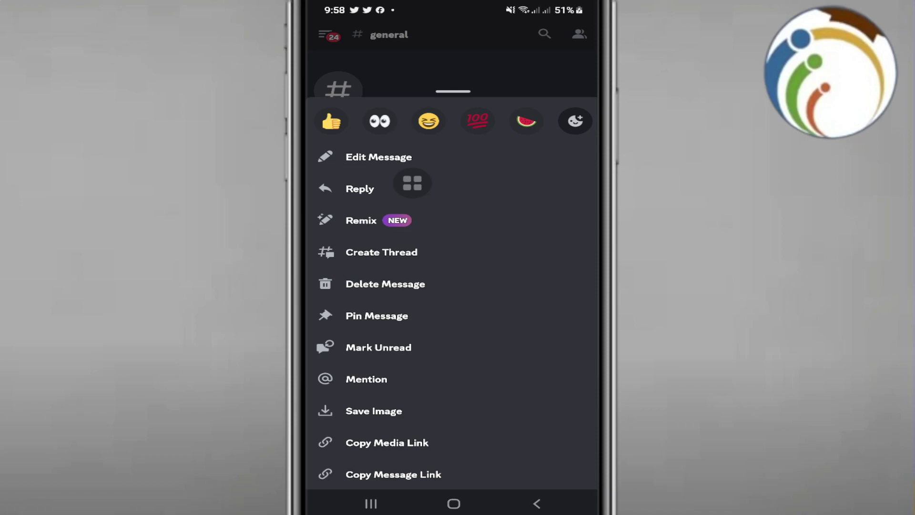
{"action": "key", "text": "Escape"}
{"action": "key", "text": "Escape"}
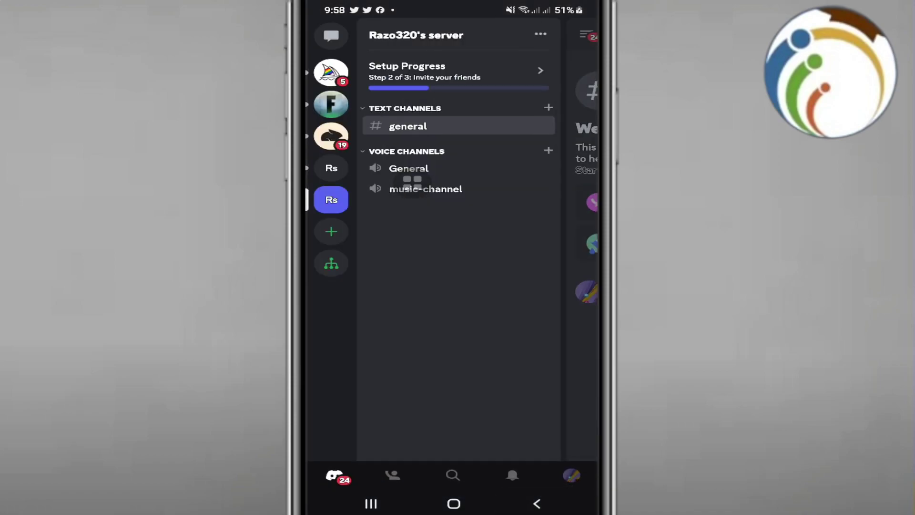
Switch to the Pika server, then go to Direct Messages and open Tunnel's conversation
{"action": "left_click", "coordinate": [331, 169]}
{"action": "left_click", "coordinate": [331, 136]}
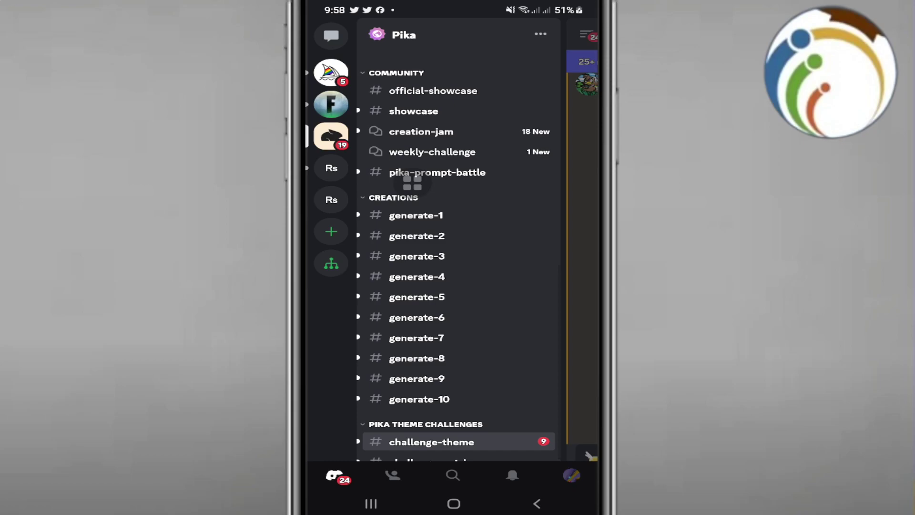
{"action": "key", "text": "Escape"}
{"action": "left_click", "coordinate": [331, 35]}
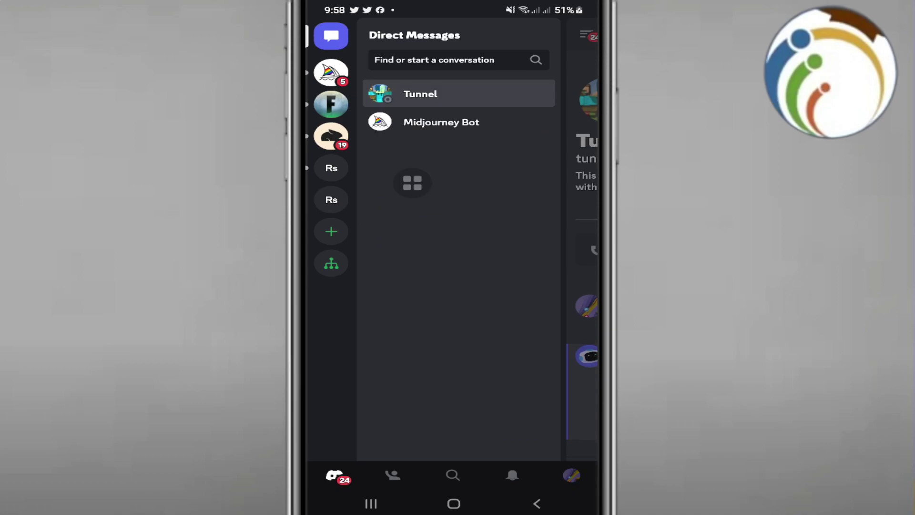
{"action": "left_click", "coordinate": [421, 94]}
Send a gallery screenshot to Tunnel and dismiss the Upload Failed notice
{"action": "left_click", "coordinate": [327, 475]}
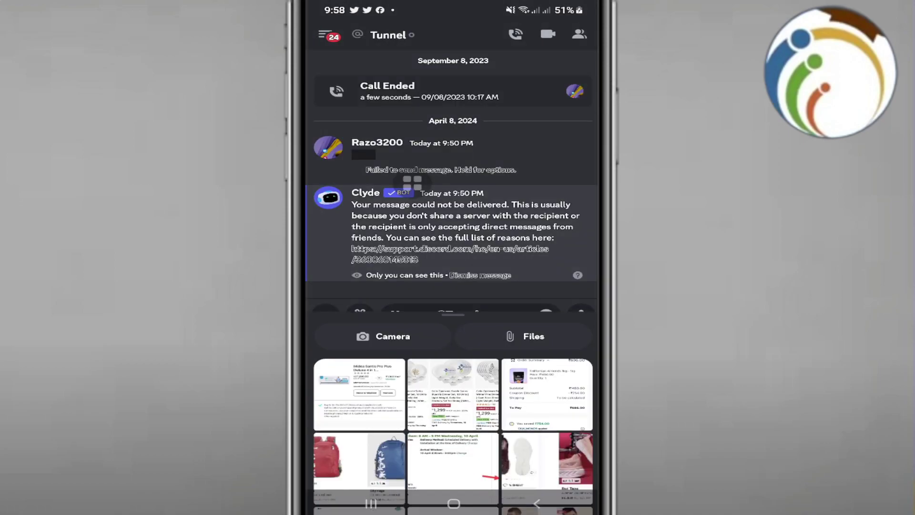
{"action": "left_click_drag", "start_coordinate": [453, 429], "coordinate": [453, 179]}
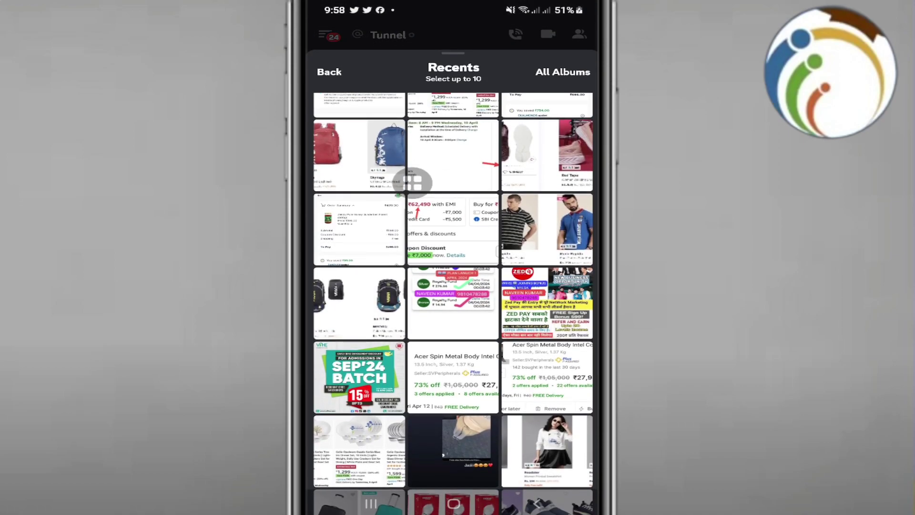
{"action": "left_click_drag", "start_coordinate": [454, 357], "coordinate": [453, 325]}
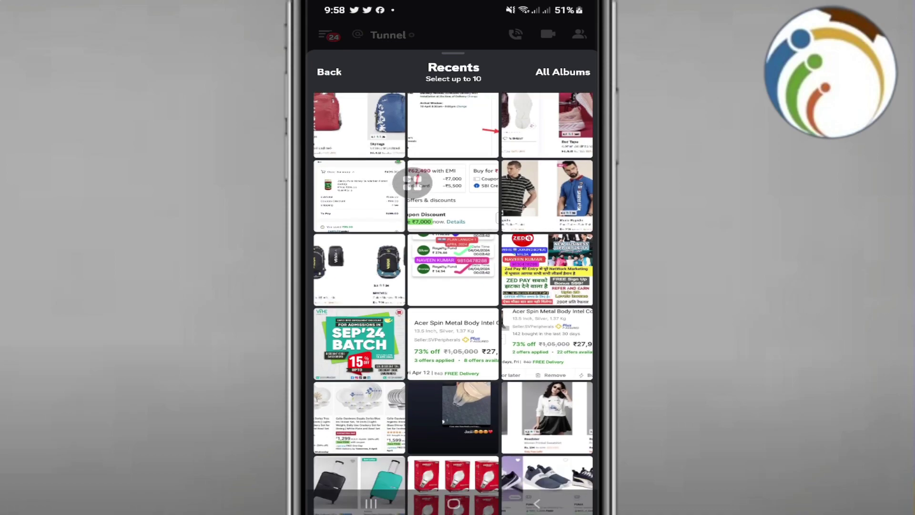
{"action": "left_click", "coordinate": [454, 411]}
{"action": "left_click_drag", "start_coordinate": [453, 107], "coordinate": [453, 272]}
{"action": "left_click", "coordinate": [581, 313]}
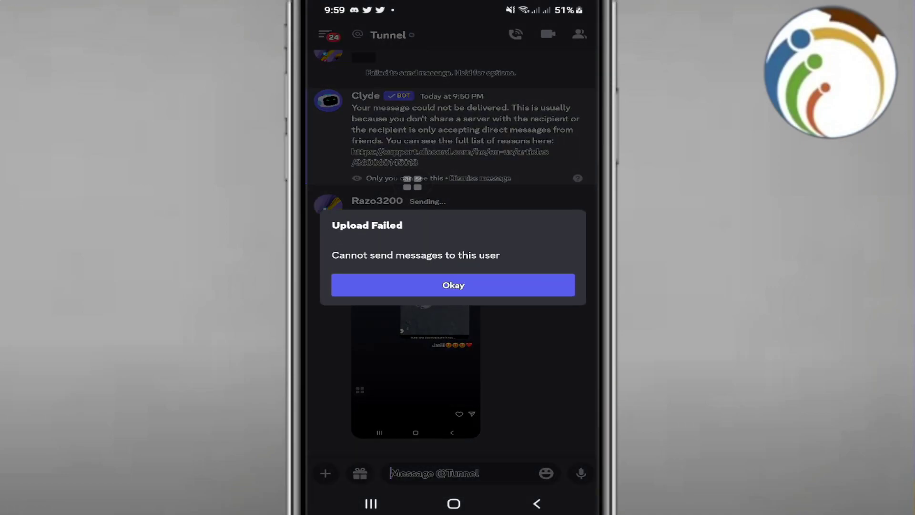
{"action": "left_click", "coordinate": [453, 286]}
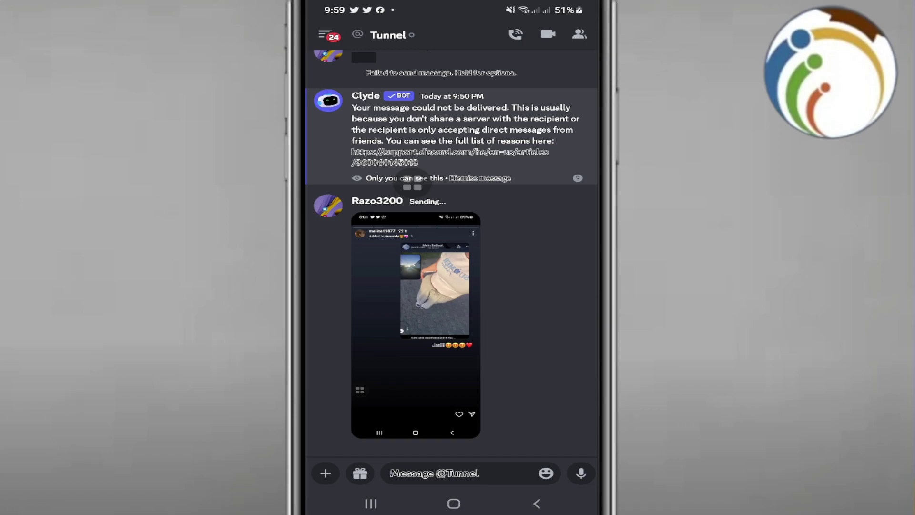
Open the Midjourney Bot conversation and send it the chat screenshot from the gallery
{"action": "left_click_drag", "start_coordinate": [360, 390], "coordinate": [412, 183]}
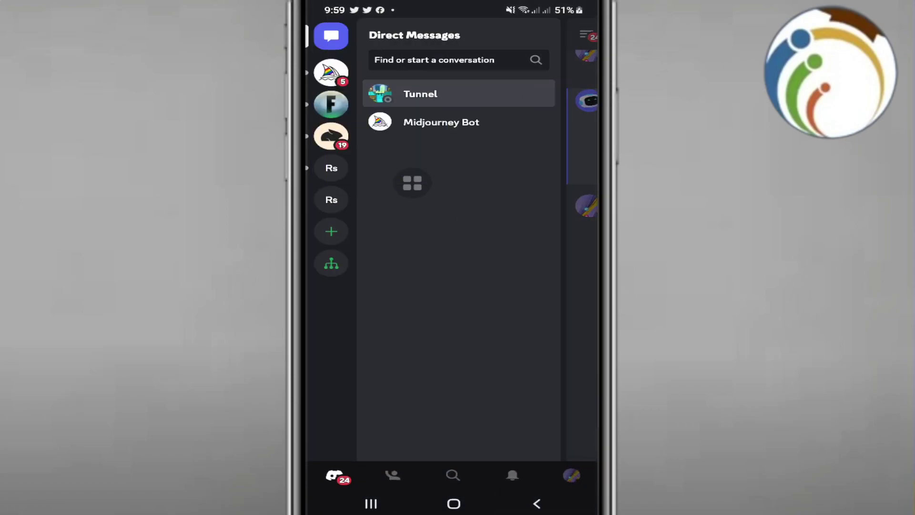
{"action": "left_click", "coordinate": [441, 122]}
{"action": "left_click", "coordinate": [458, 474]}
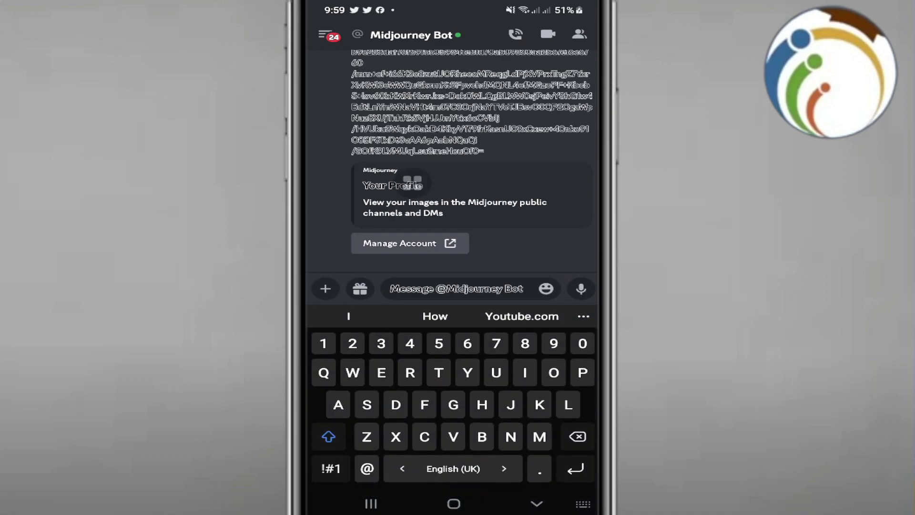
{"action": "left_click", "coordinate": [323, 474]}
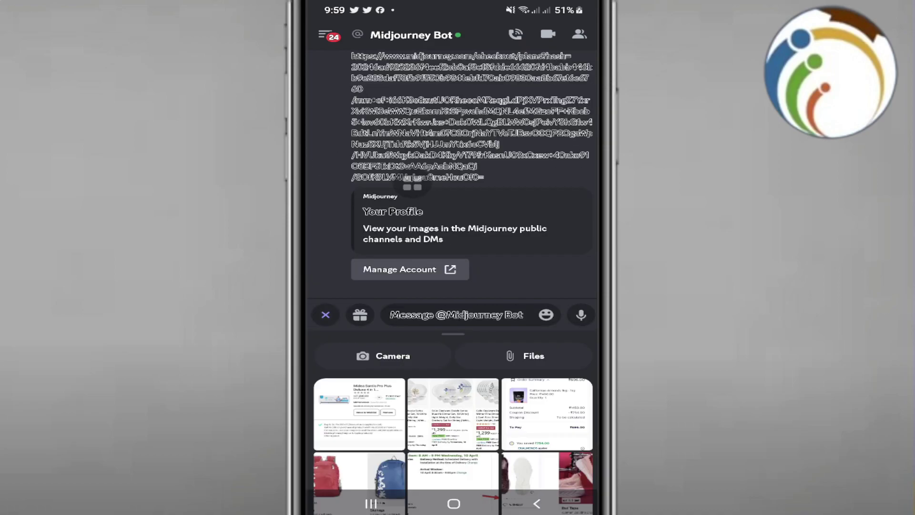
{"action": "left_click_drag", "start_coordinate": [453, 321], "coordinate": [453, 107]}
{"action": "left_click", "coordinate": [454, 444]}
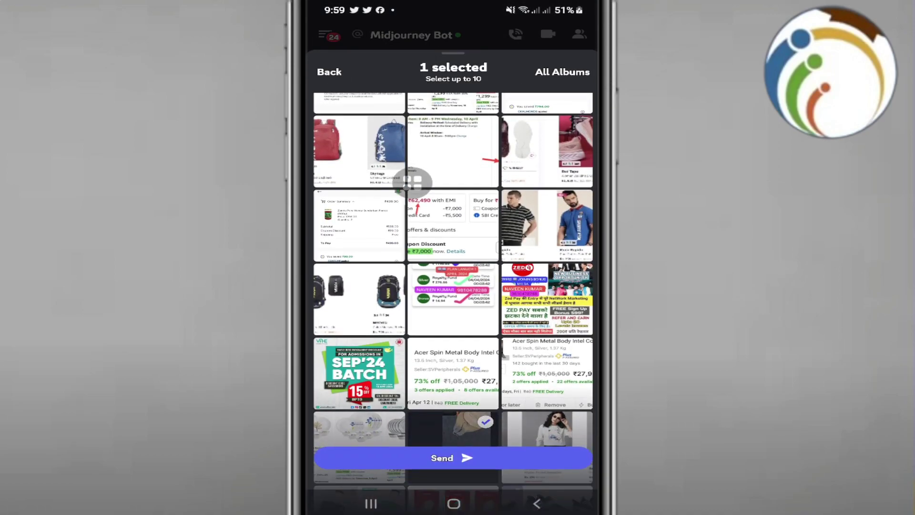
{"action": "left_click_drag", "start_coordinate": [413, 183], "coordinate": [412, 357]}
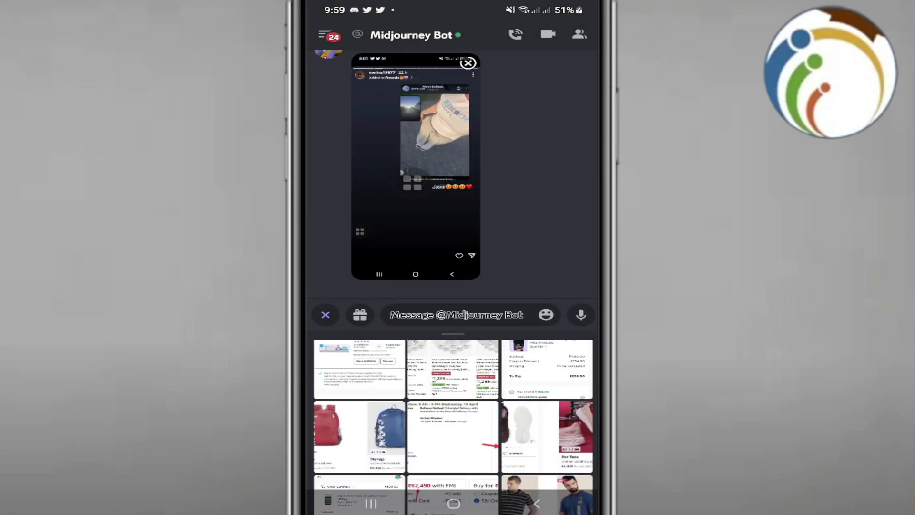
{"action": "left_click", "coordinate": [581, 315]}
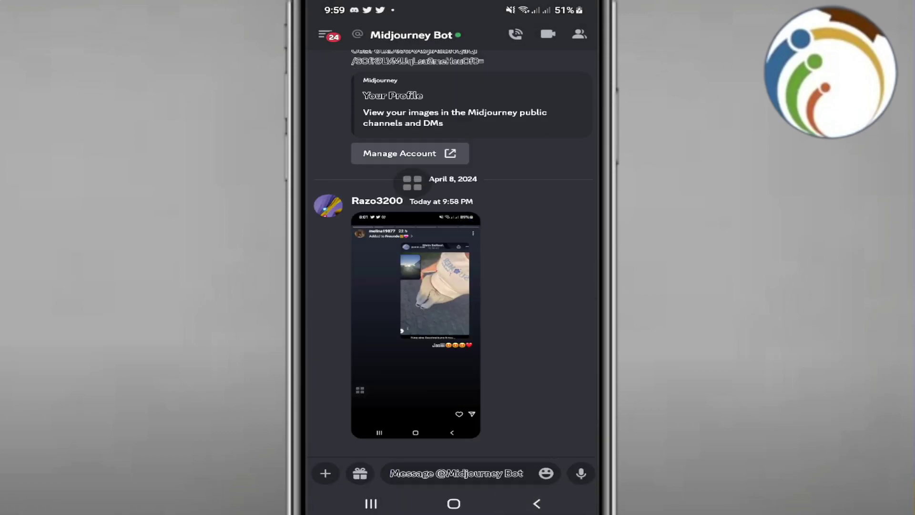
{"action": "left_click", "coordinate": [413, 183]}
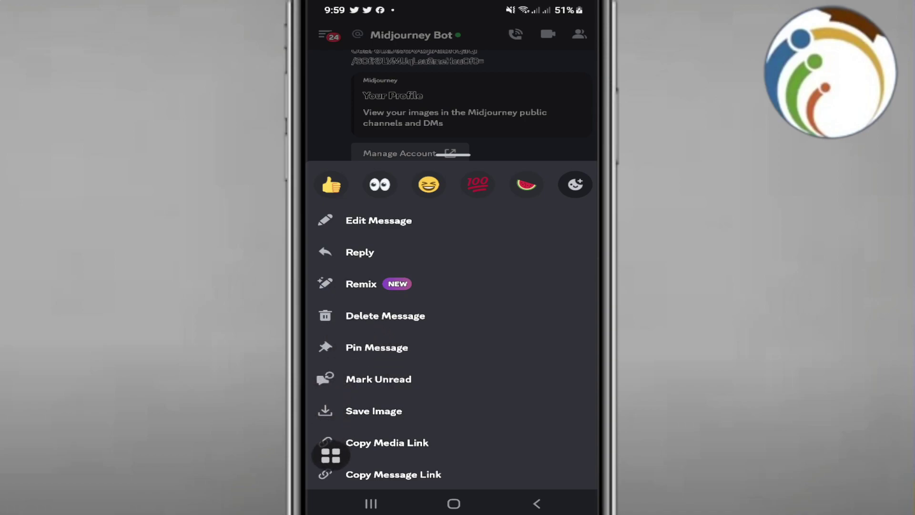
{"action": "left_click", "coordinate": [343, 190]}
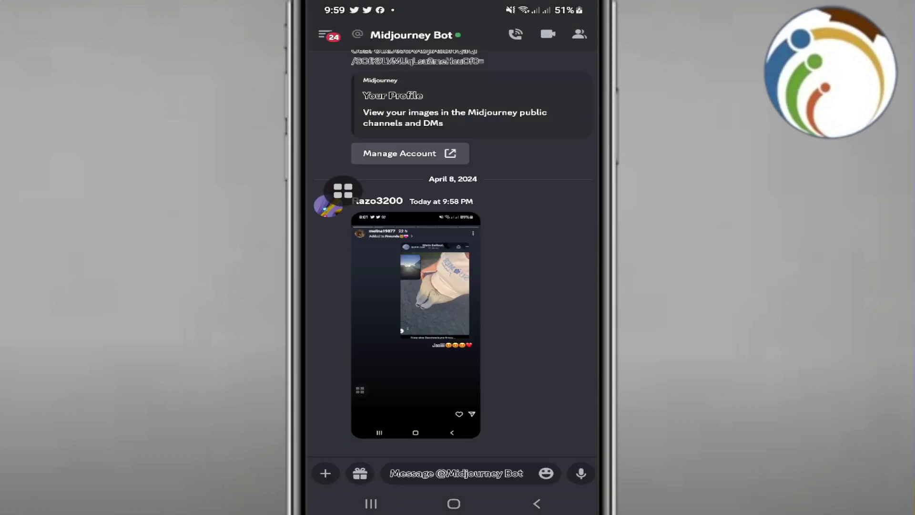
{"action": "left_click", "coordinate": [343, 191]}
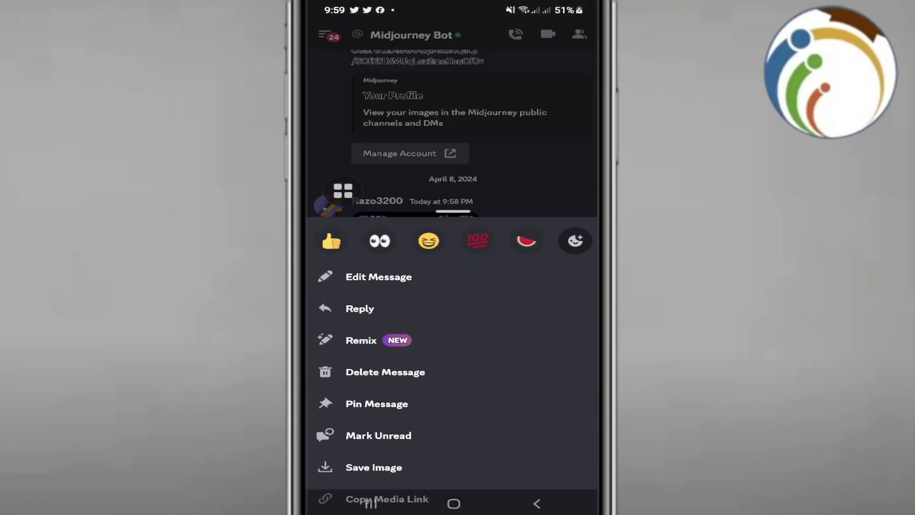
{"action": "left_click", "coordinate": [342, 190]}
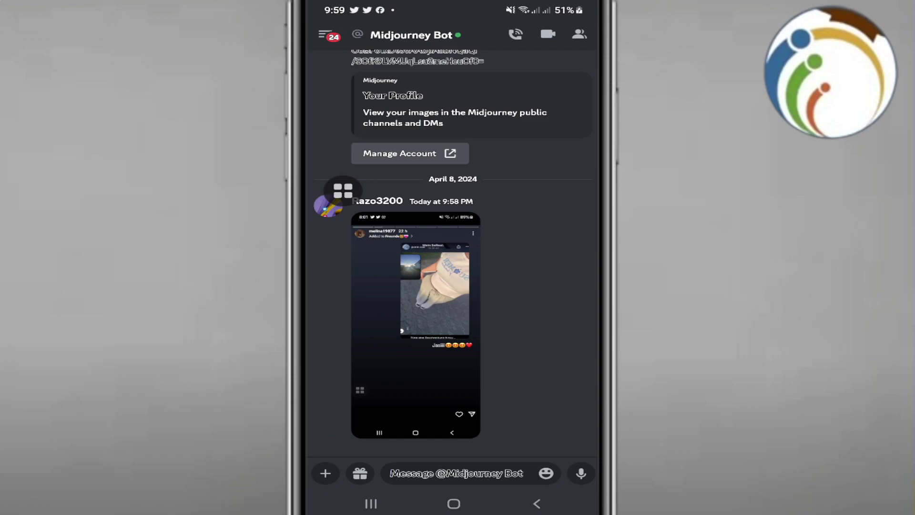